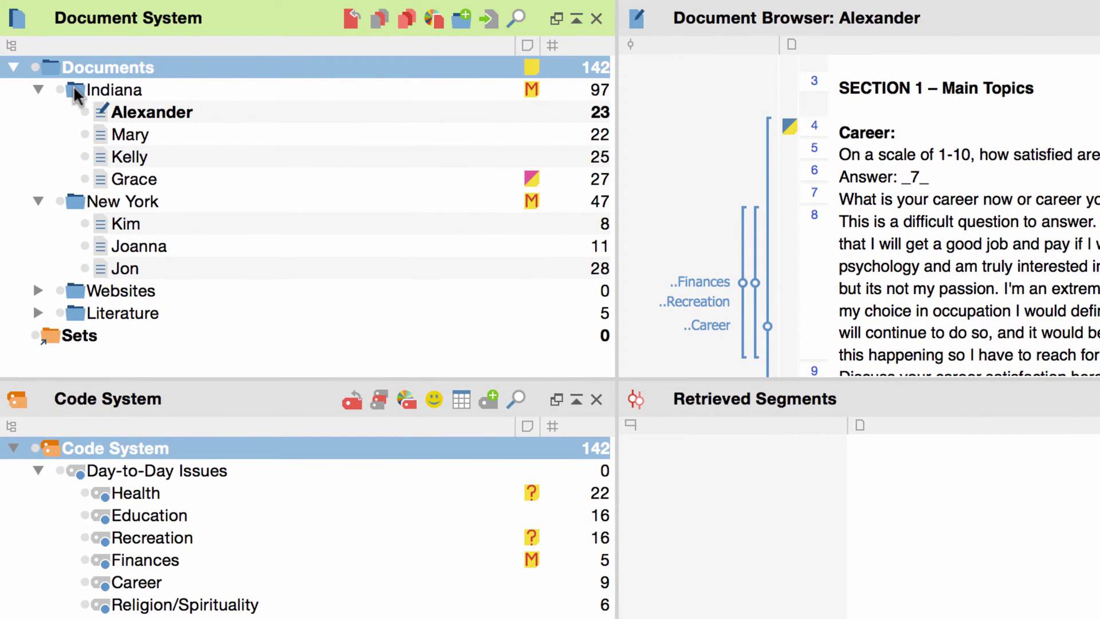
Activate the Indiana and New York interview folders and the Day-to-Day Issues code with all its subcodes.
click(64, 88)
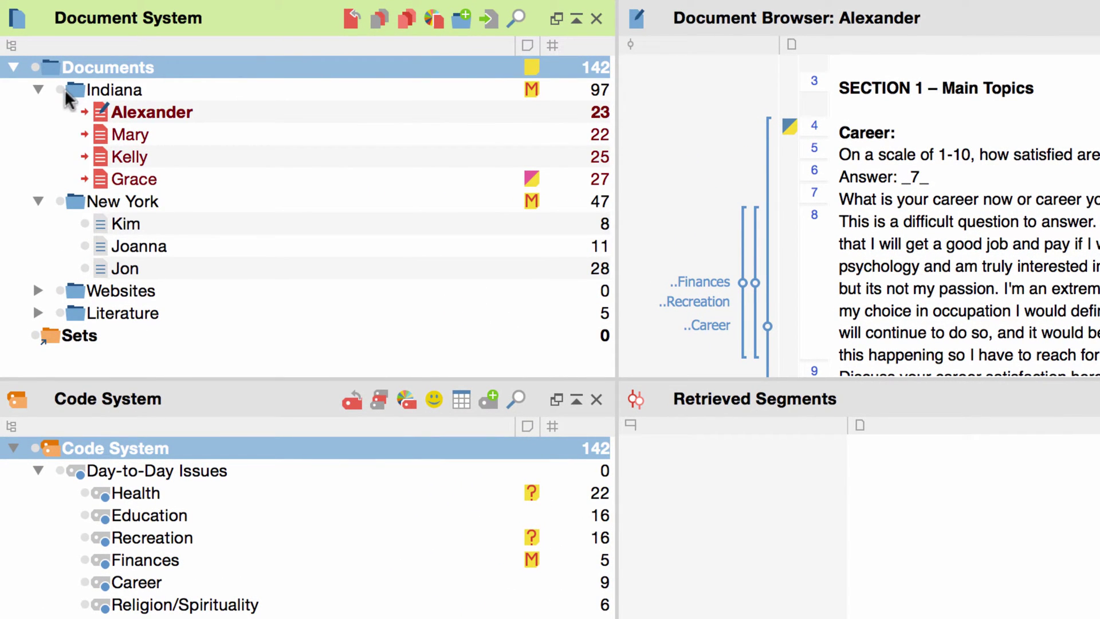
click(61, 201)
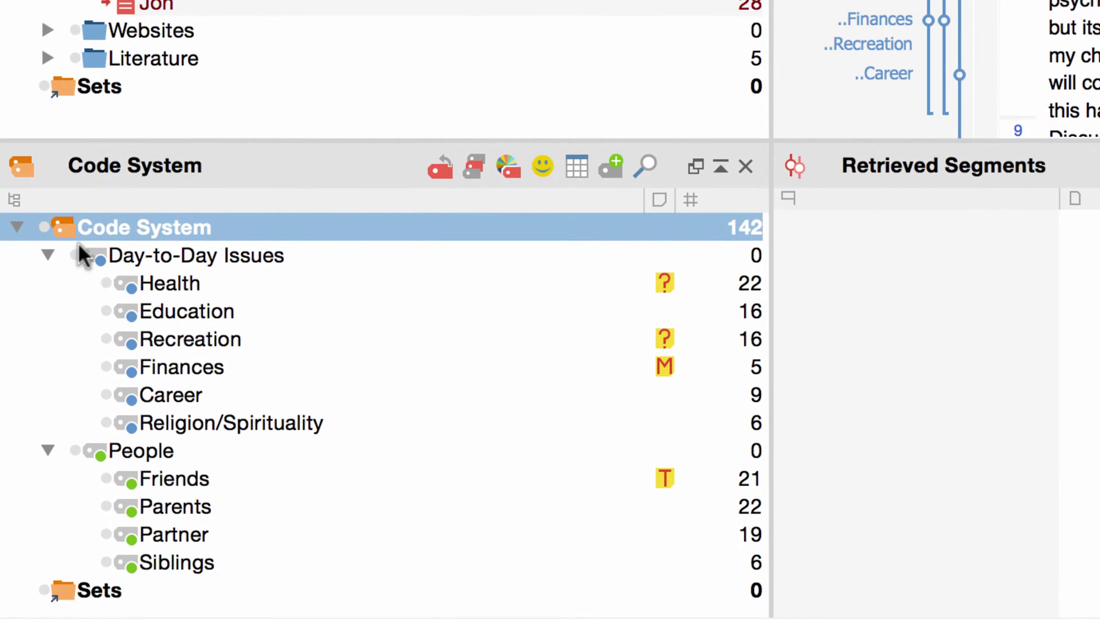
click(74, 256)
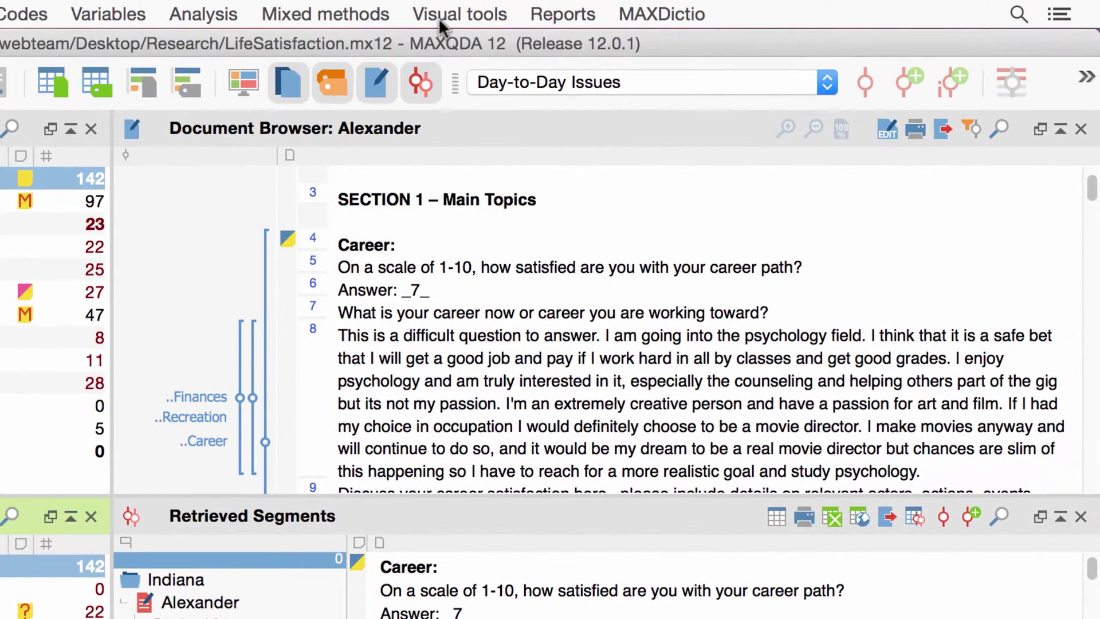
Set up the Code Relations Browser from Visual tools with columns from a chosen top-level code.
click(440, 19)
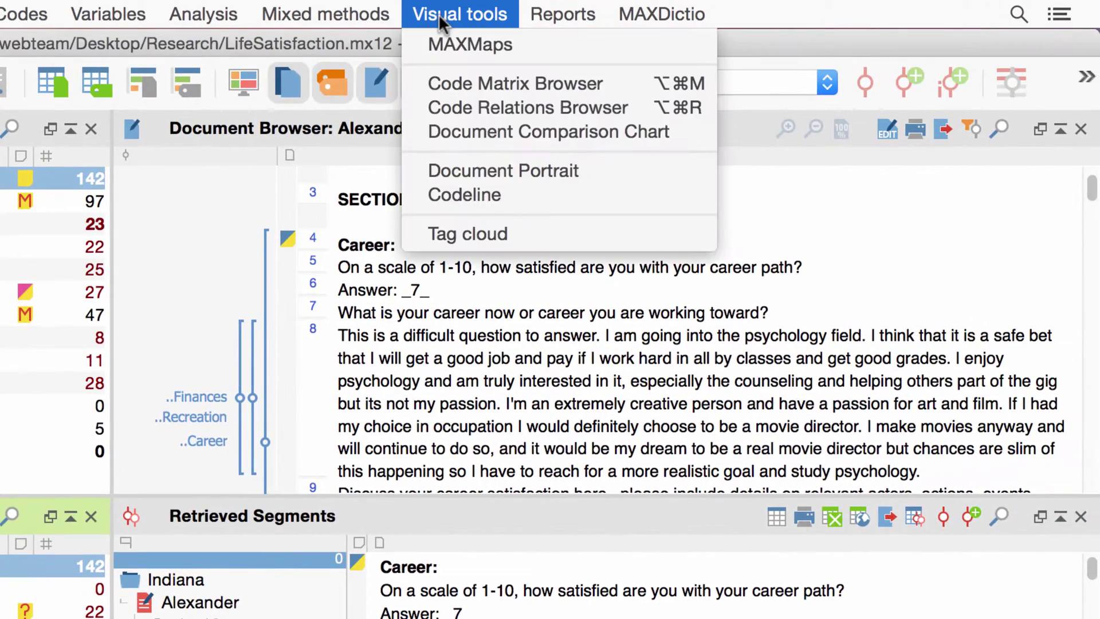
click(479, 108)
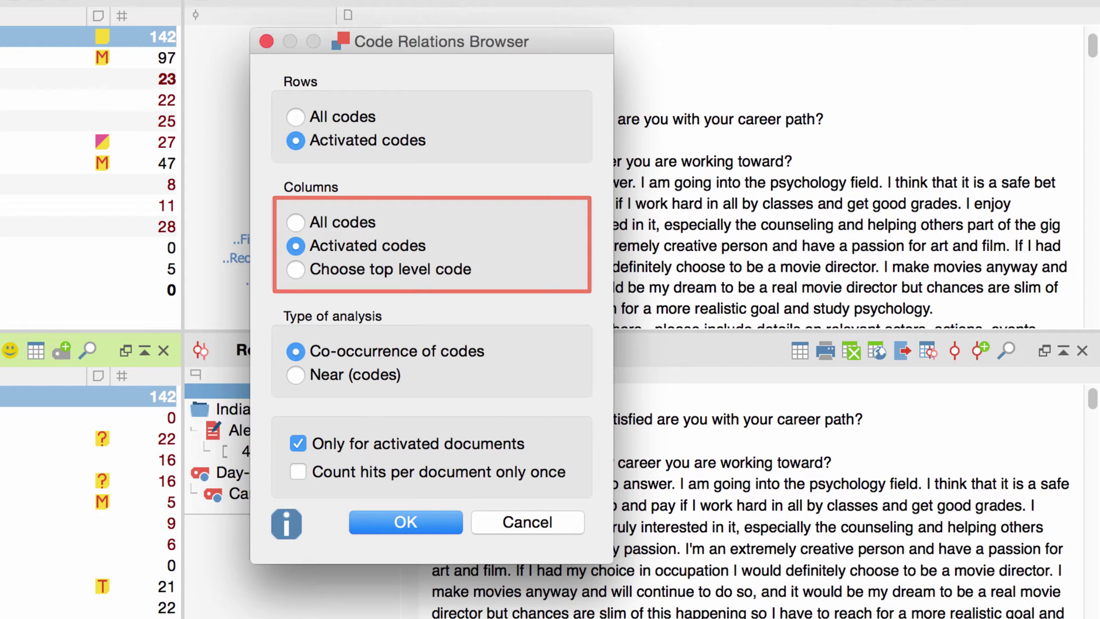
click(297, 270)
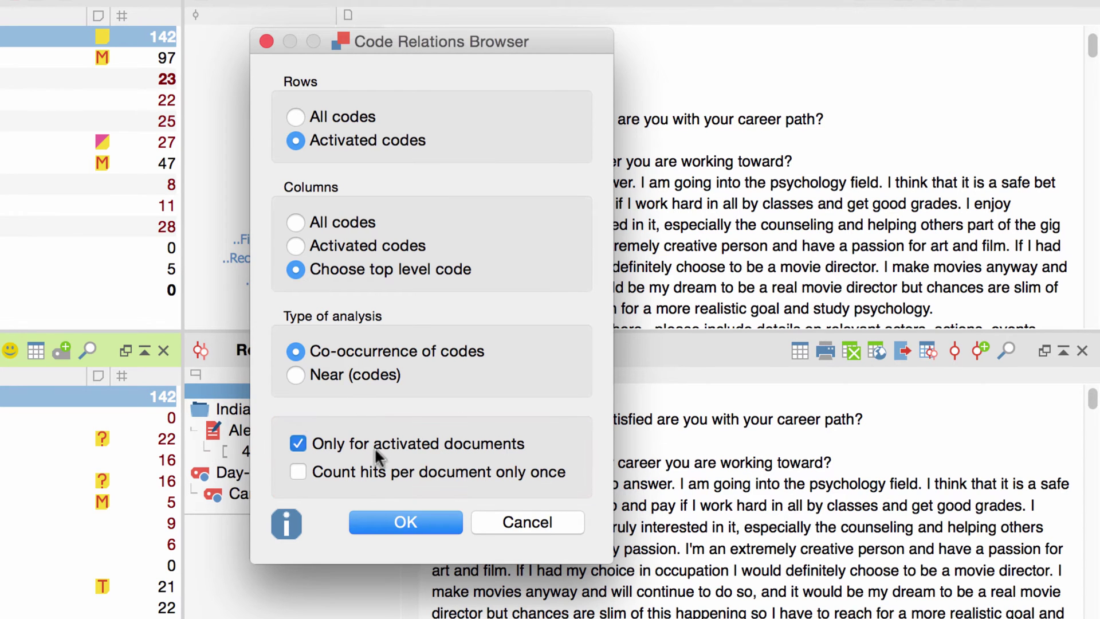
Confirm the matrix options, then sort, reverse and unsort the top-level code list by name.
click(382, 524)
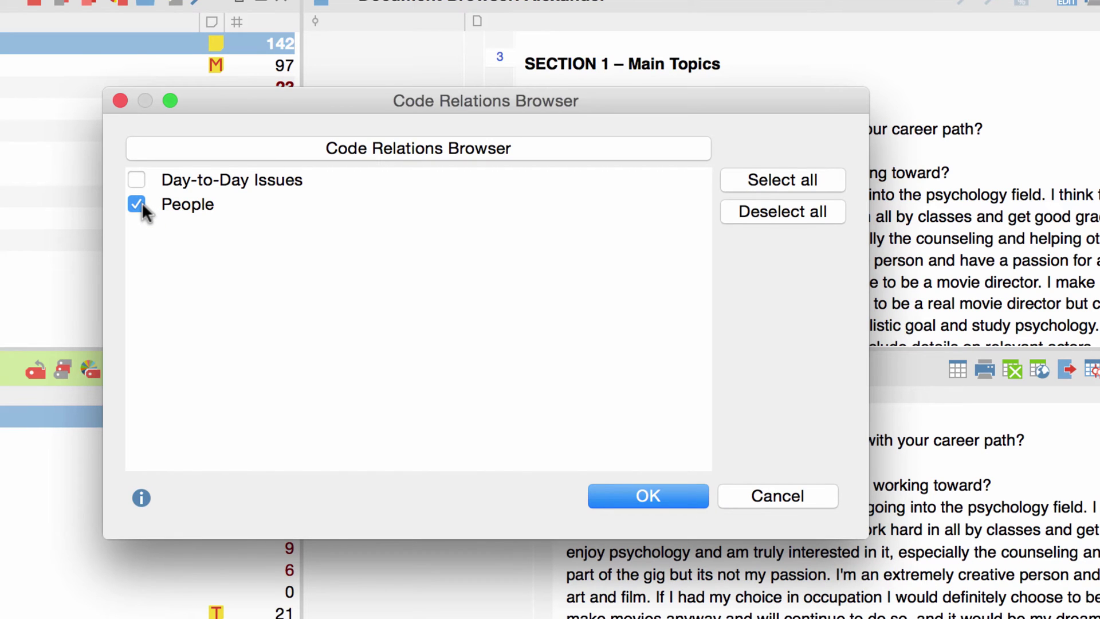
click(220, 147)
click(220, 148)
click(220, 148)
Confirm People as the column code, widen its column, and try compact, narrow and full-width layouts.
click(616, 497)
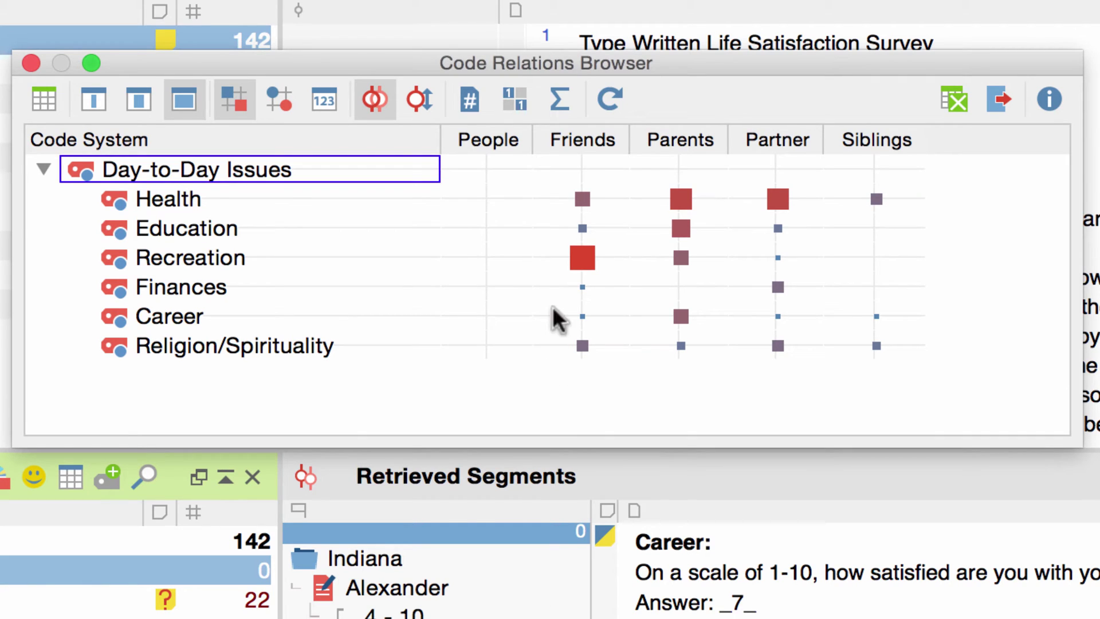
drag(531, 140, 563, 138)
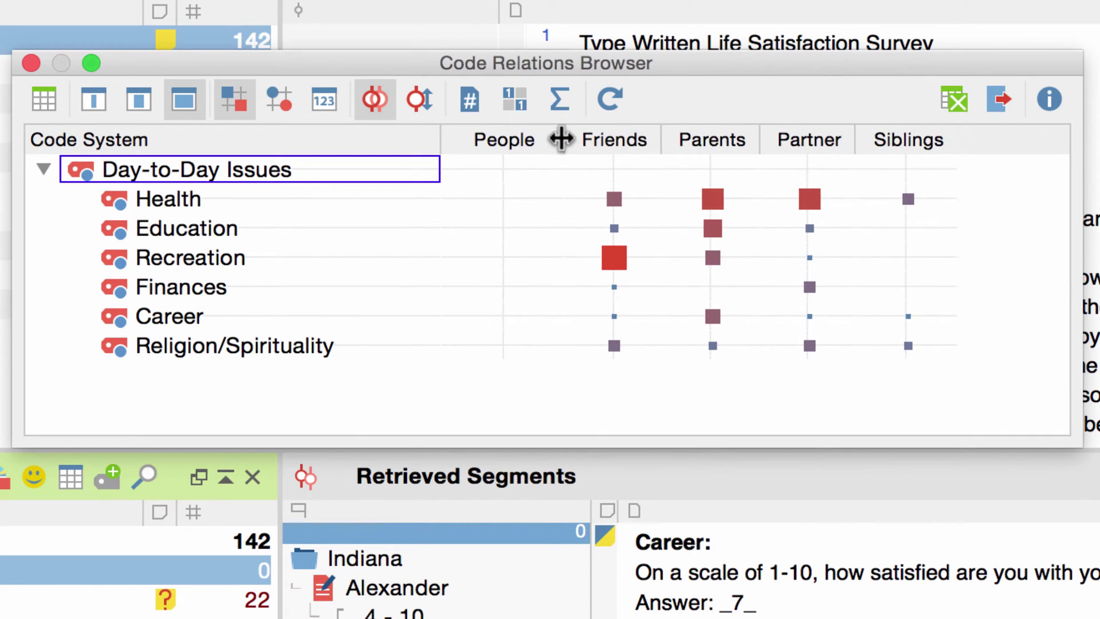
click(107, 91)
click(135, 96)
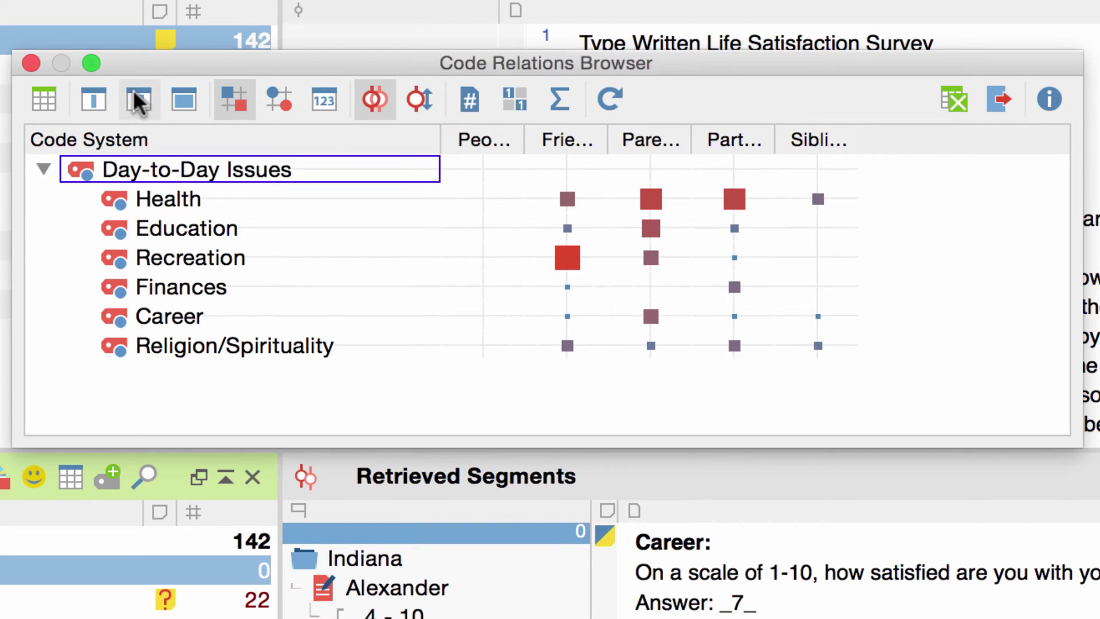
click(184, 100)
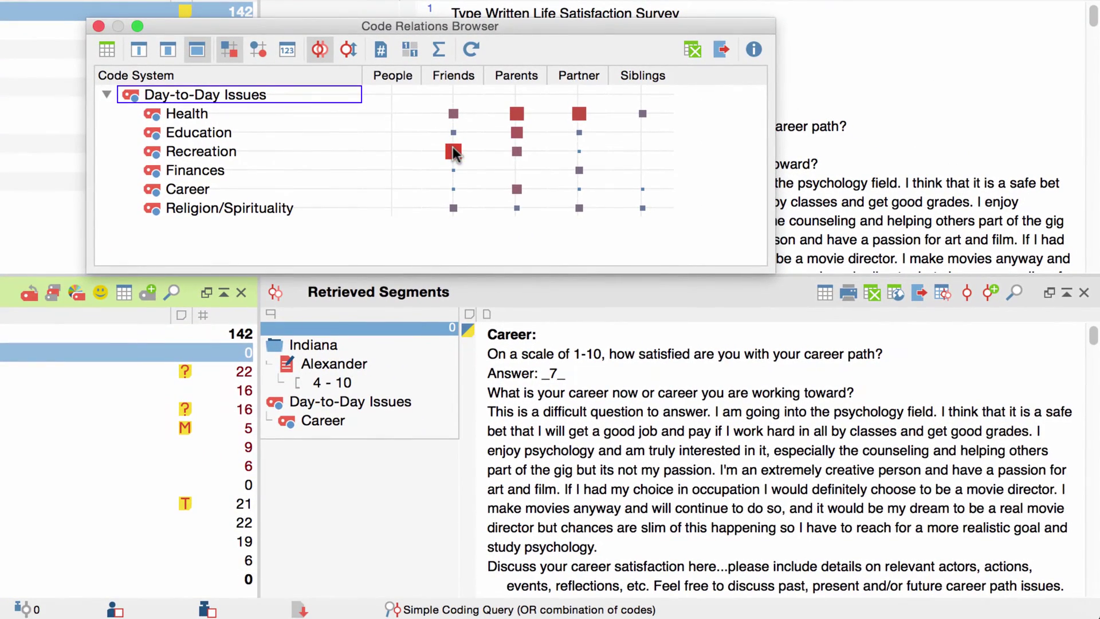
Retrieve the Recreation–Friends overlapping segments and scroll through the retrieved list.
double_click(454, 152)
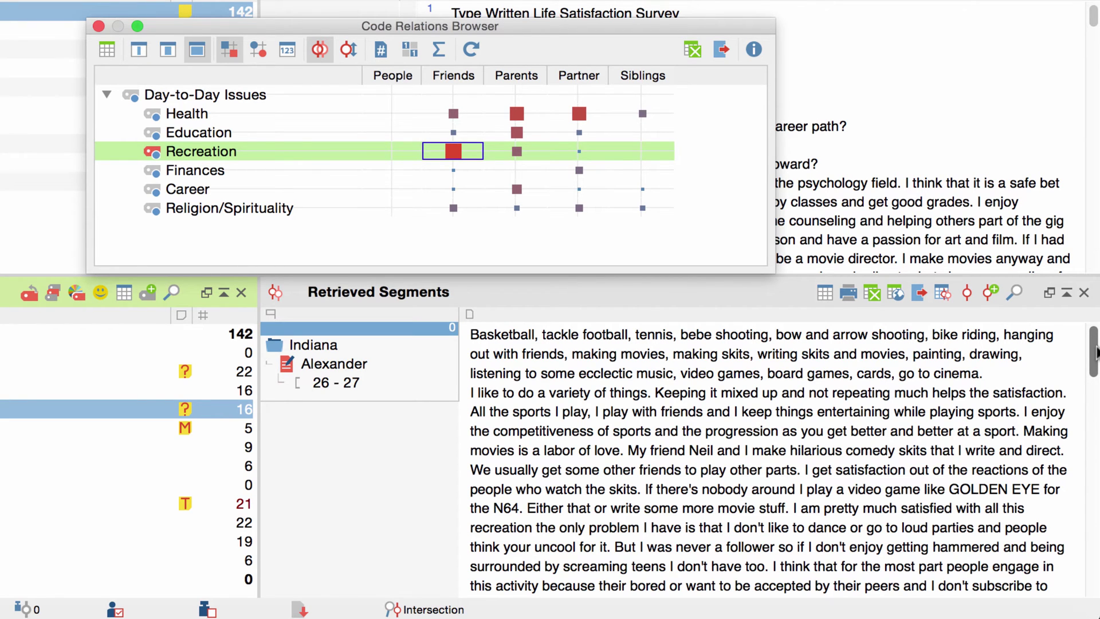
drag(1095, 346, 1098, 456)
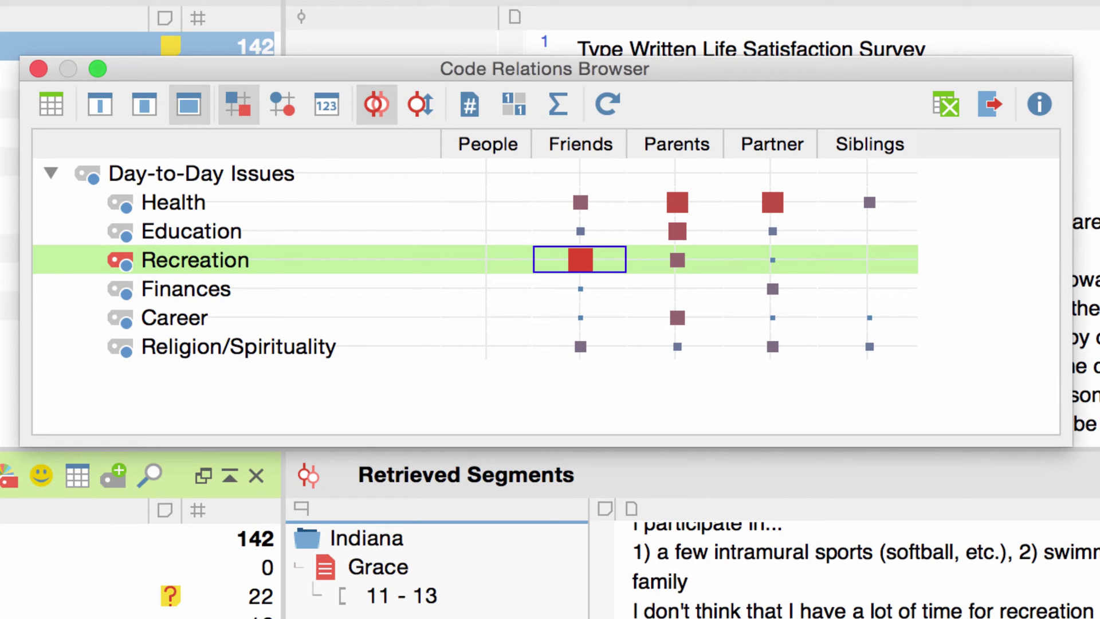
Save the quote matrix as Excel file MAXQDA 12_QuoteMatrix01.xlsx.
click(68, 104)
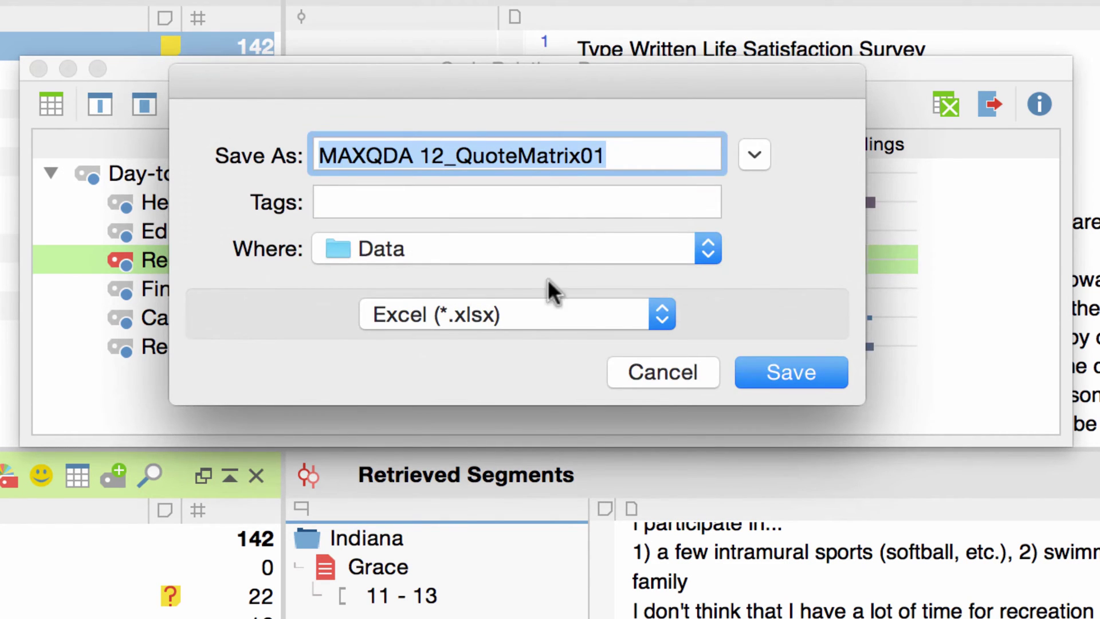
click(757, 367)
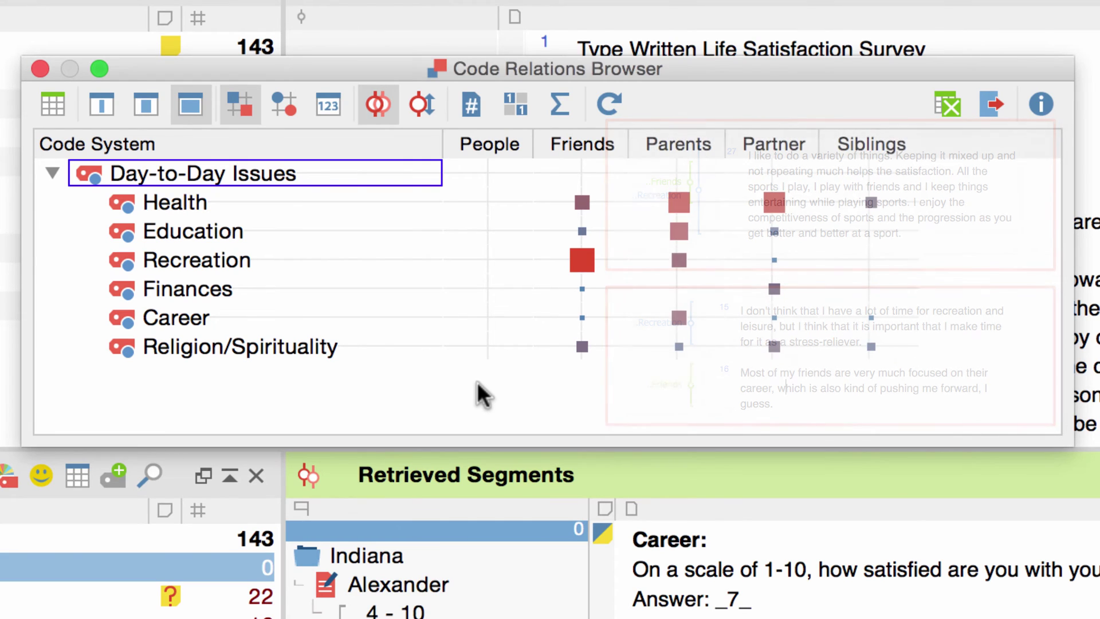
Try Near mode with a maximum distance of 2, then return to Overlap counting.
click(425, 113)
drag(346, 150, 282, 152)
text(2)
click(656, 229)
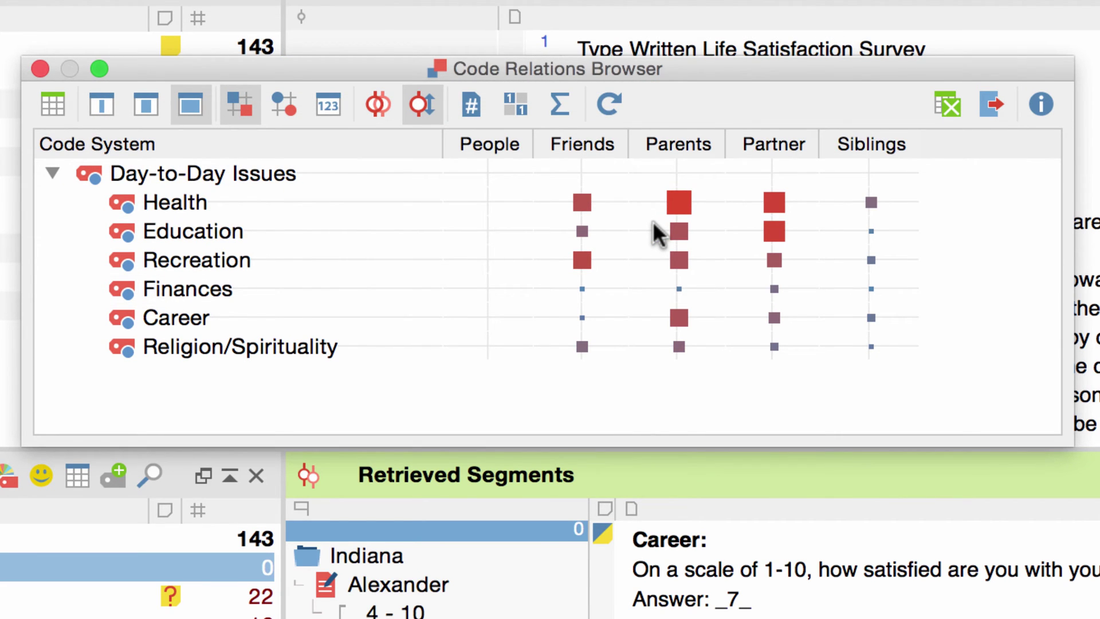
click(382, 111)
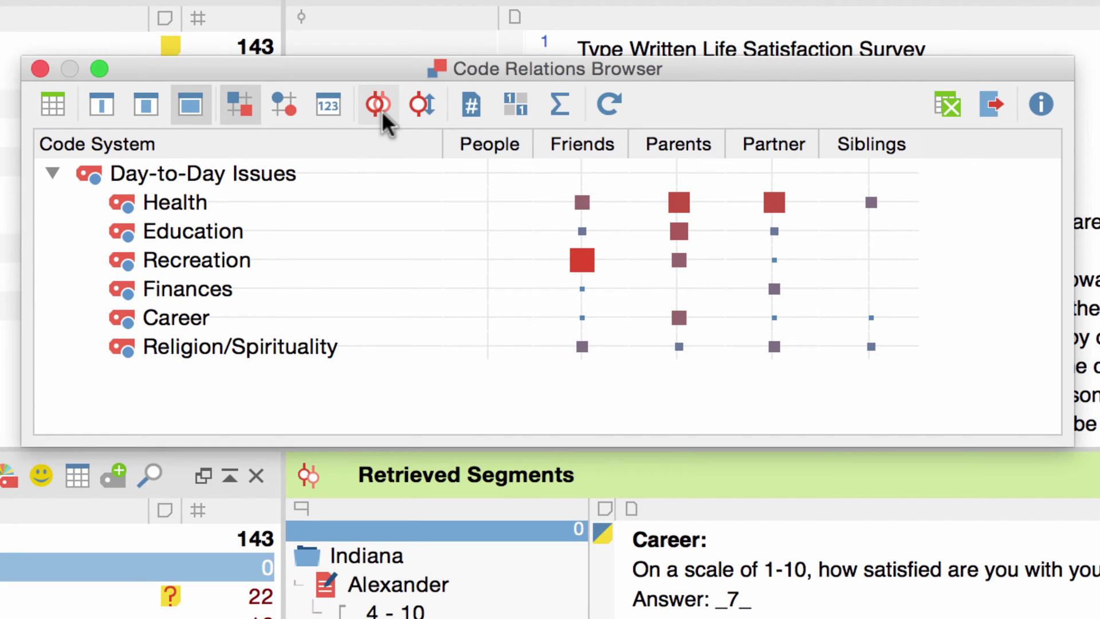
Show cells as circles, then numeric values, toggle the Day-to-Day Issues tree, and add row/column sums.
click(298, 97)
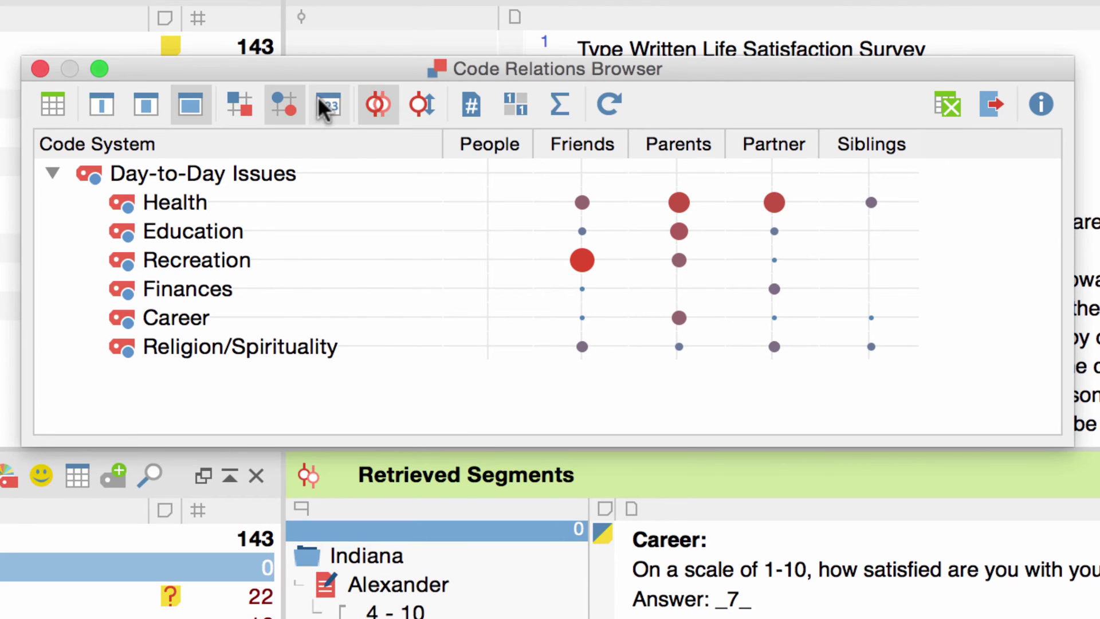
click(319, 98)
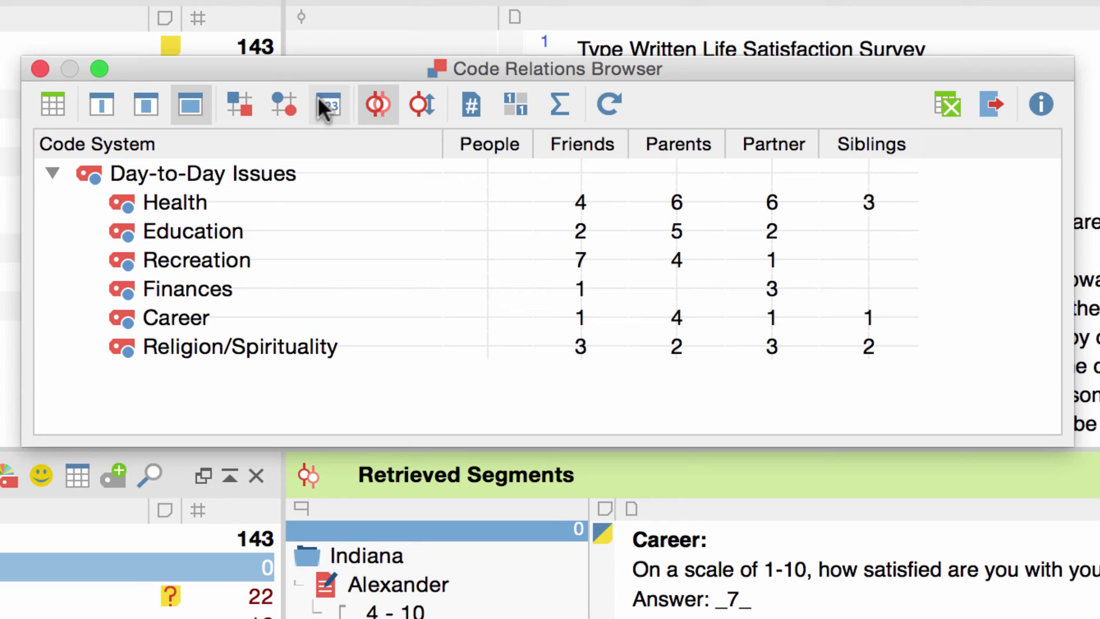
click(59, 168)
click(60, 167)
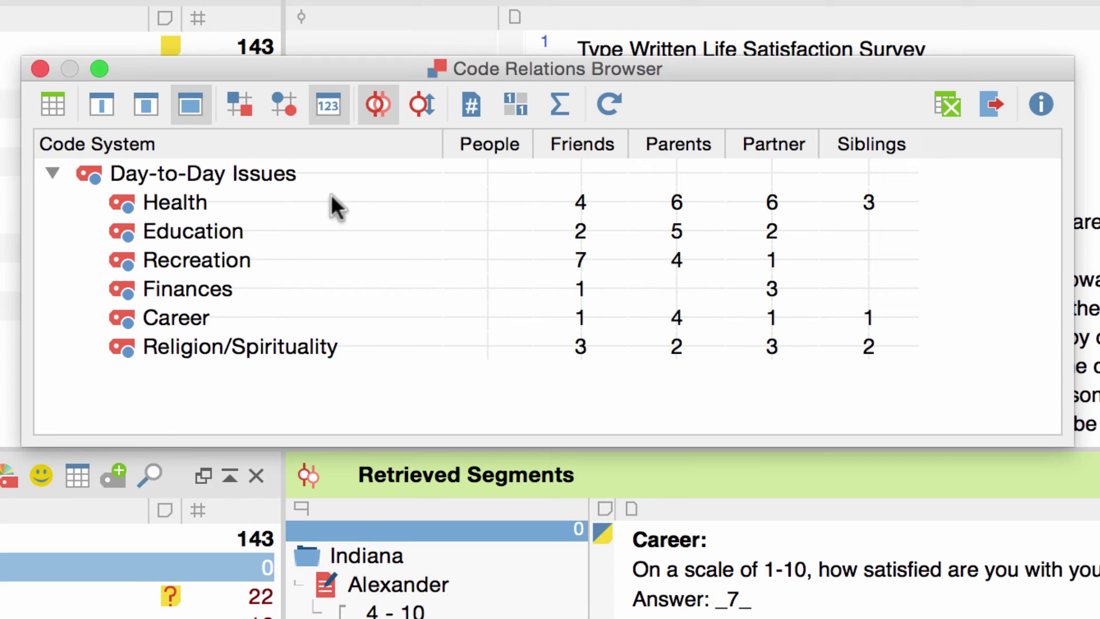
click(555, 105)
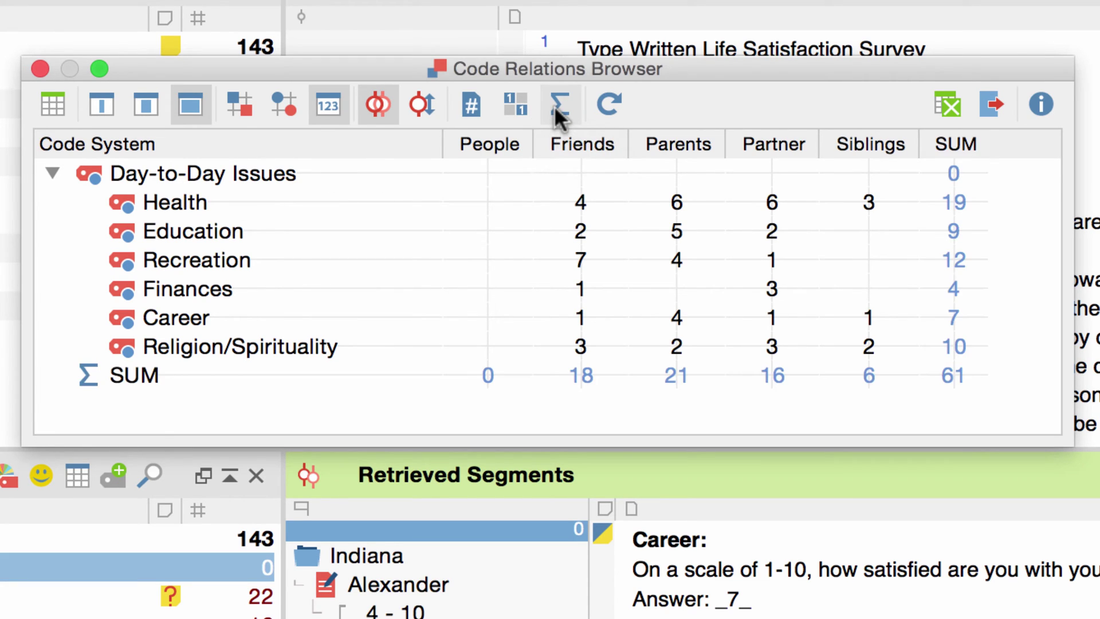
Remove the SUM totals and count each co-occurrence only once per document.
click(555, 106)
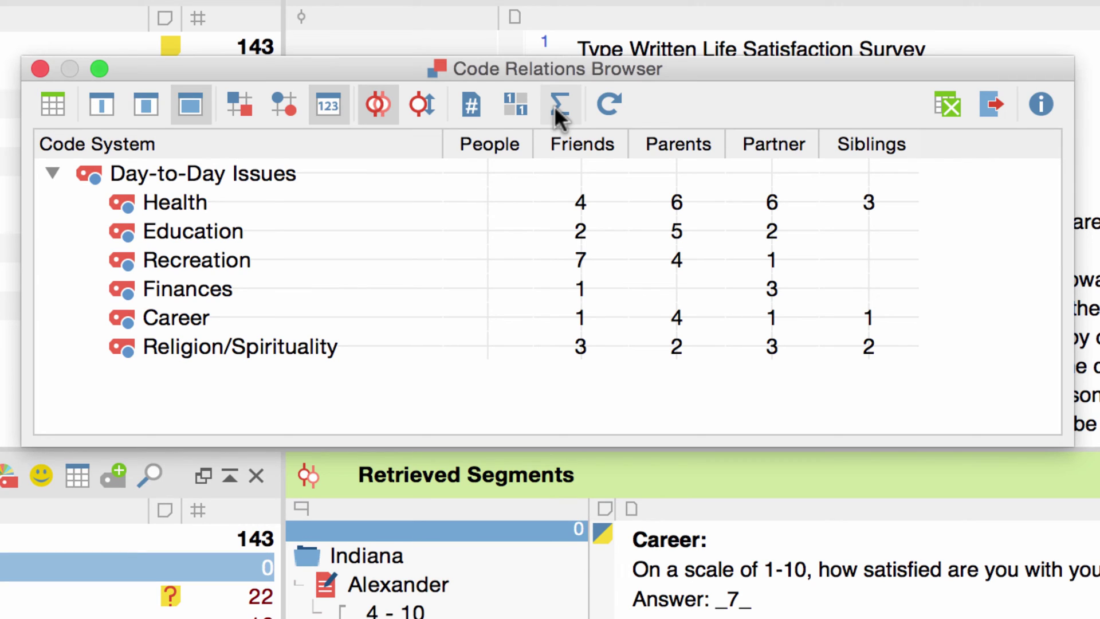
click(486, 101)
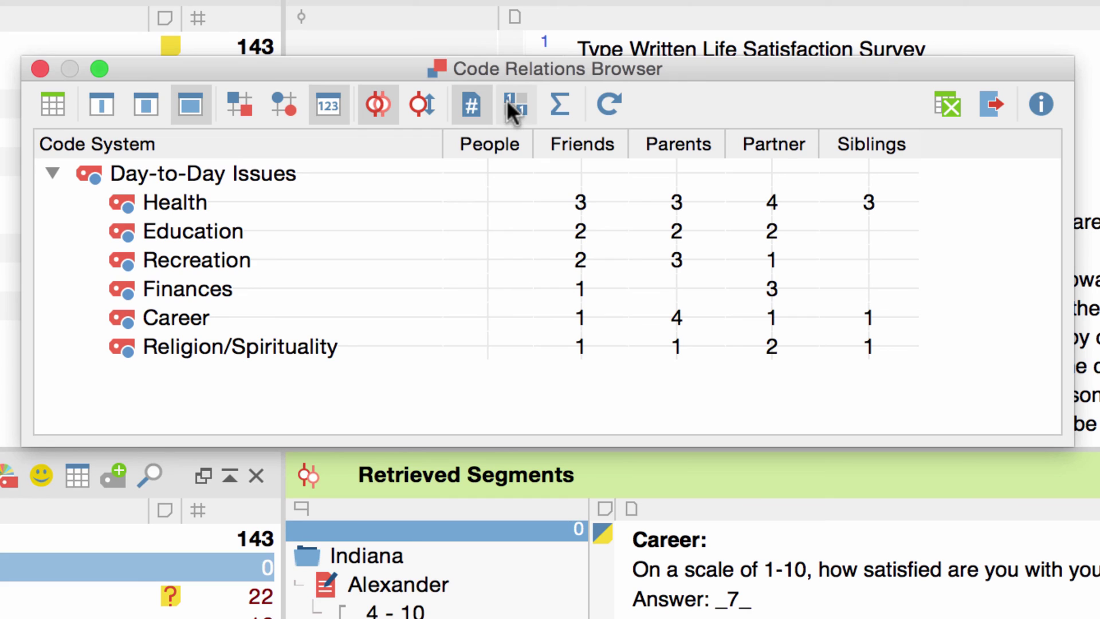
Reduce cells to present/absent and export the matrix as PNG image 'MAXQDA 12 Code Relations Browser'.
click(507, 102)
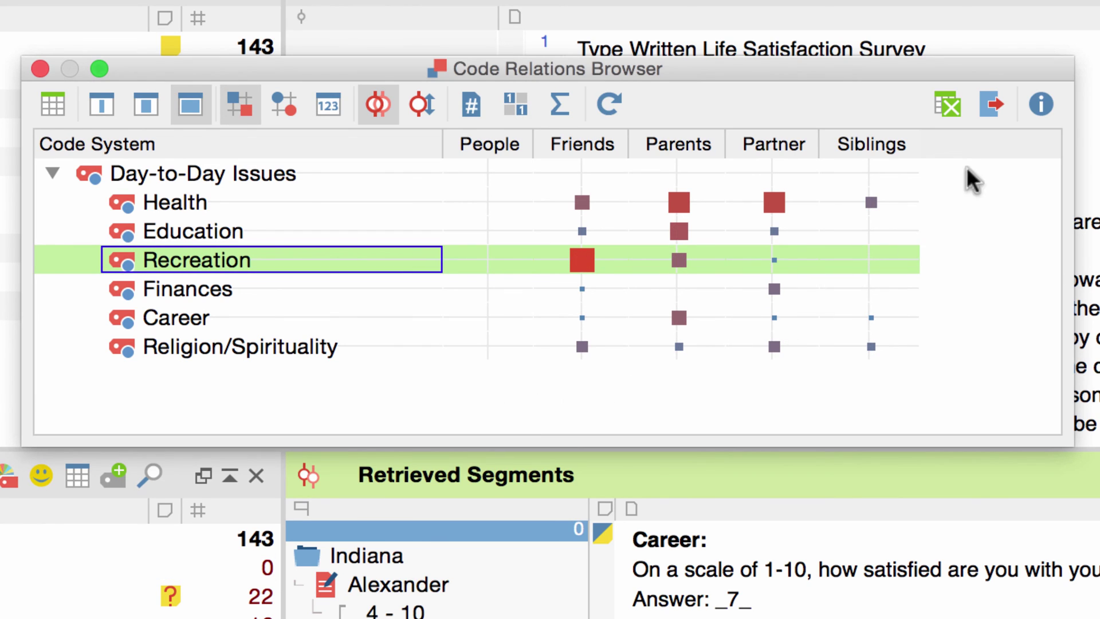
click(988, 113)
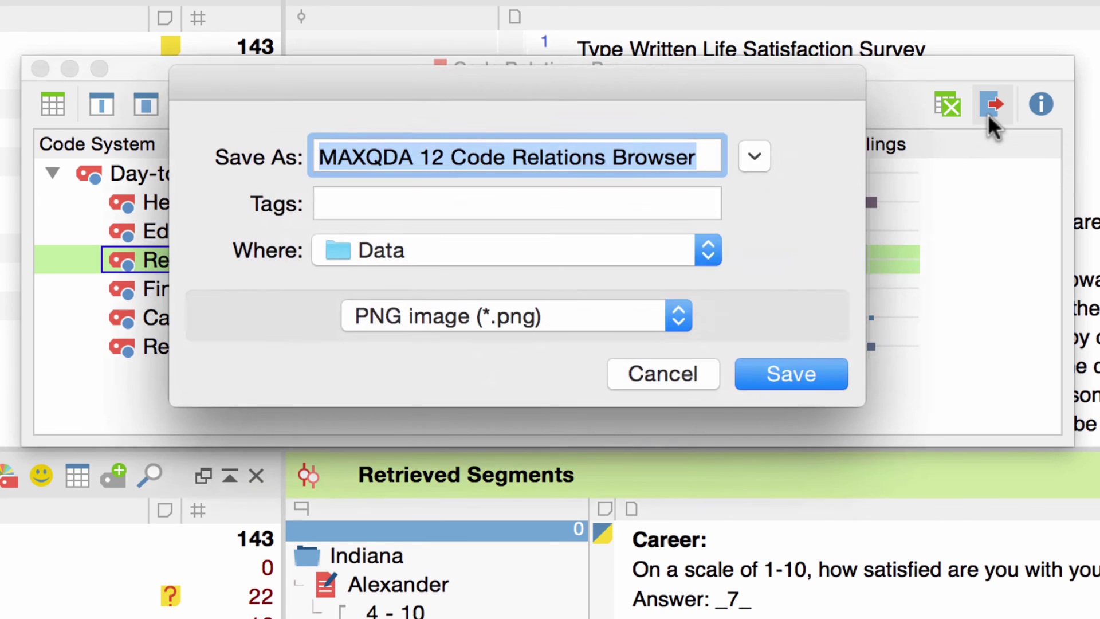